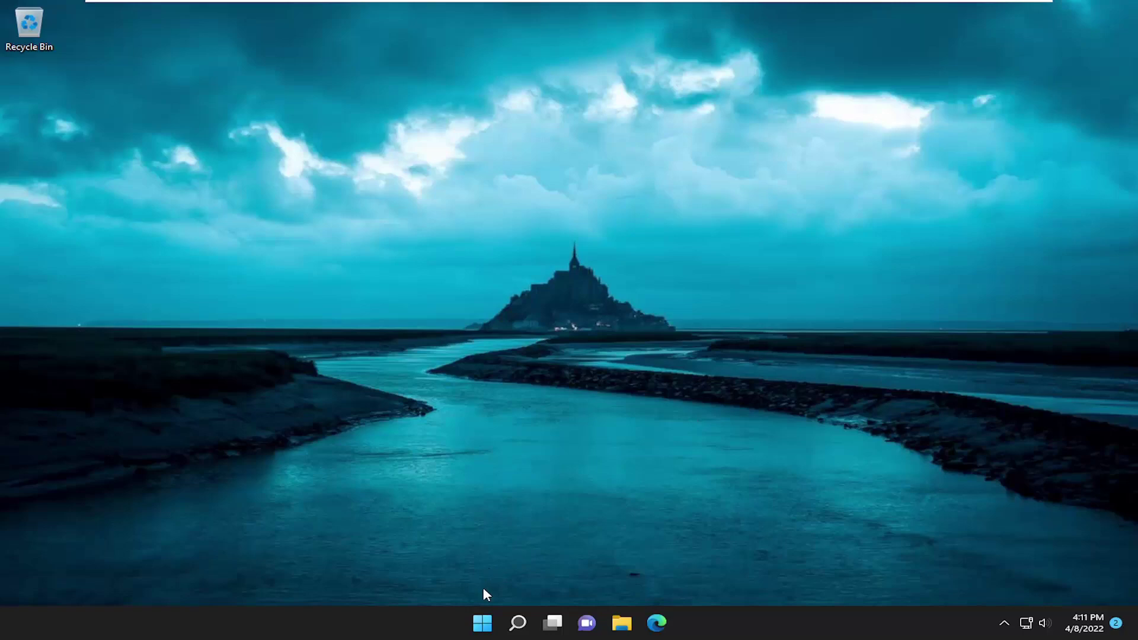
# - Search for regedit and launch Registry Editor as administrator, approving the UAC prompt
pyautogui.rightClick(482, 622)
pyautogui.moveTo(488, 566)
pyautogui.click(515, 620)
pyautogui.write('rege')
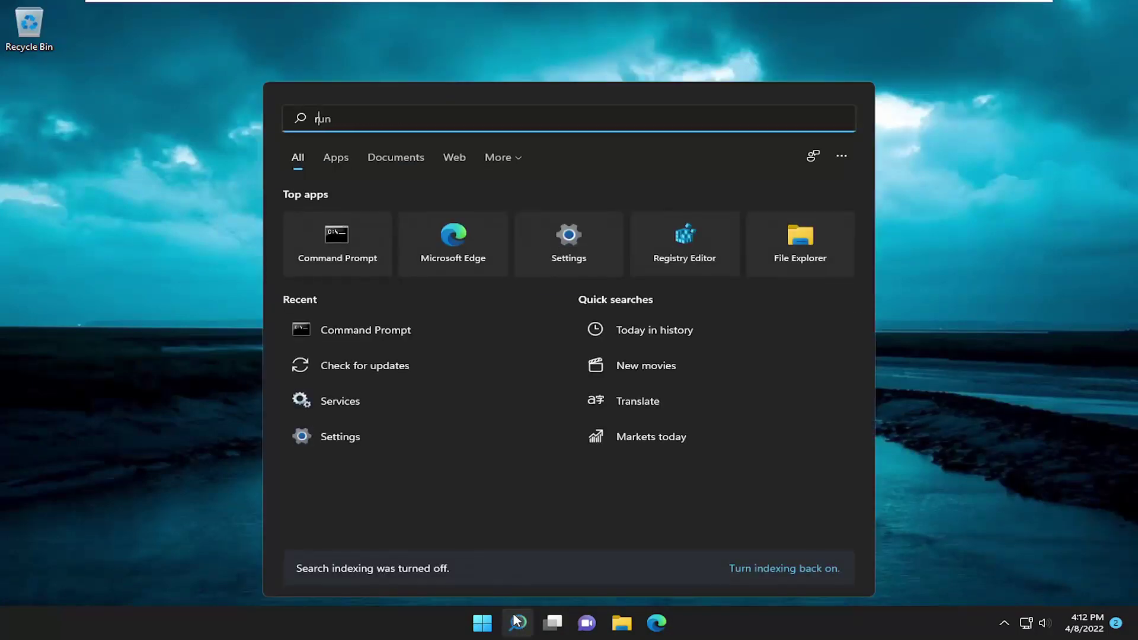
pyautogui.write('dit')
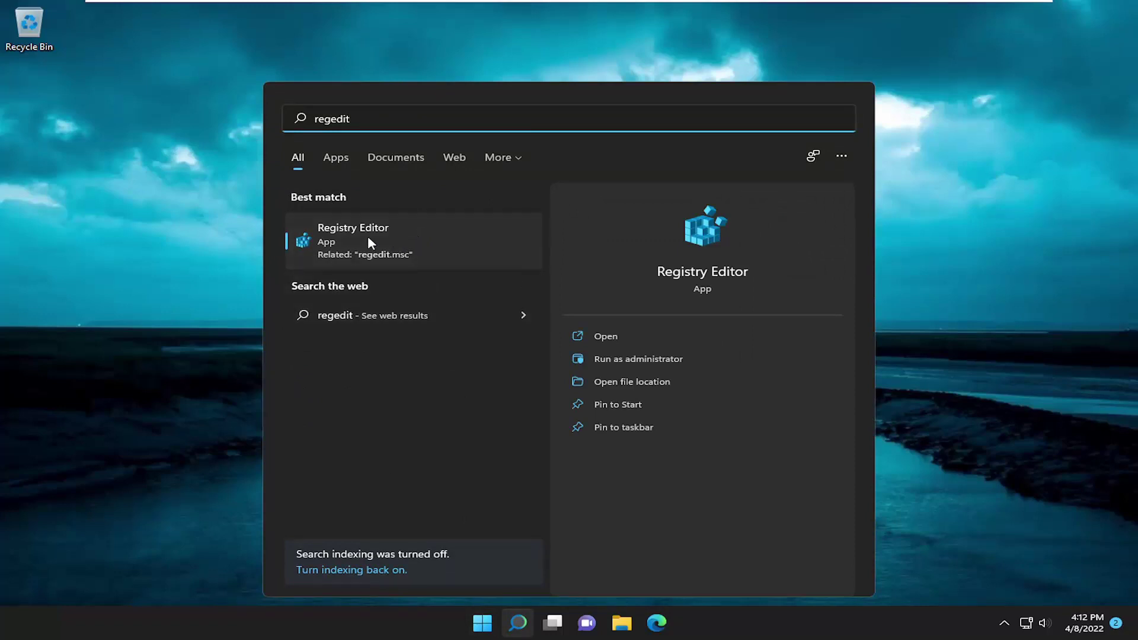
pyautogui.click(350, 233)
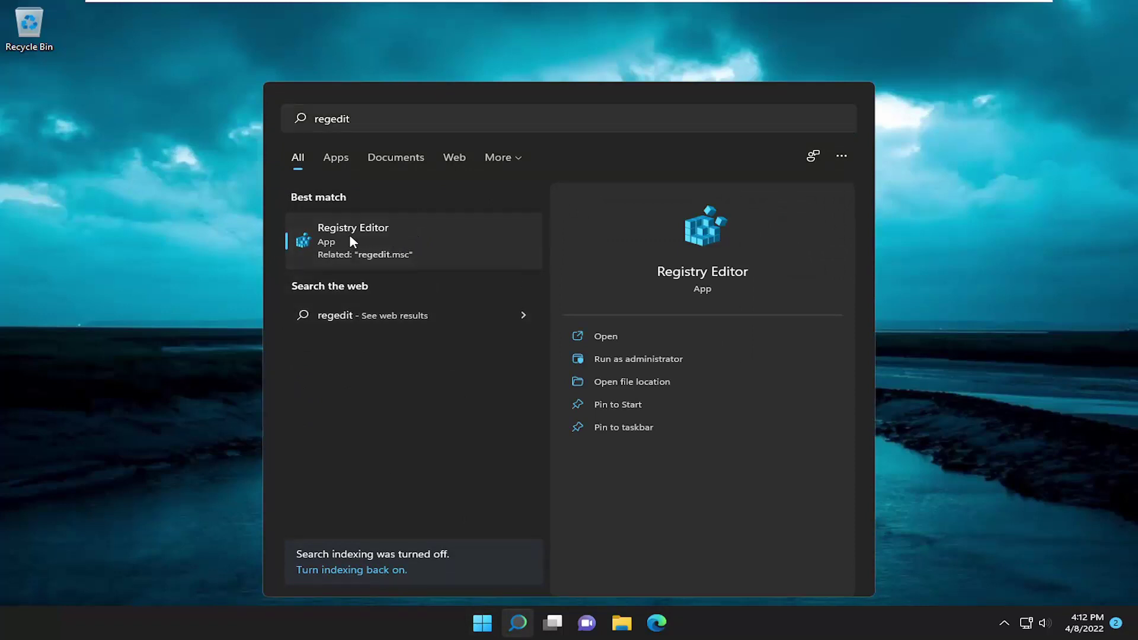
pyautogui.rightClick(350, 234)
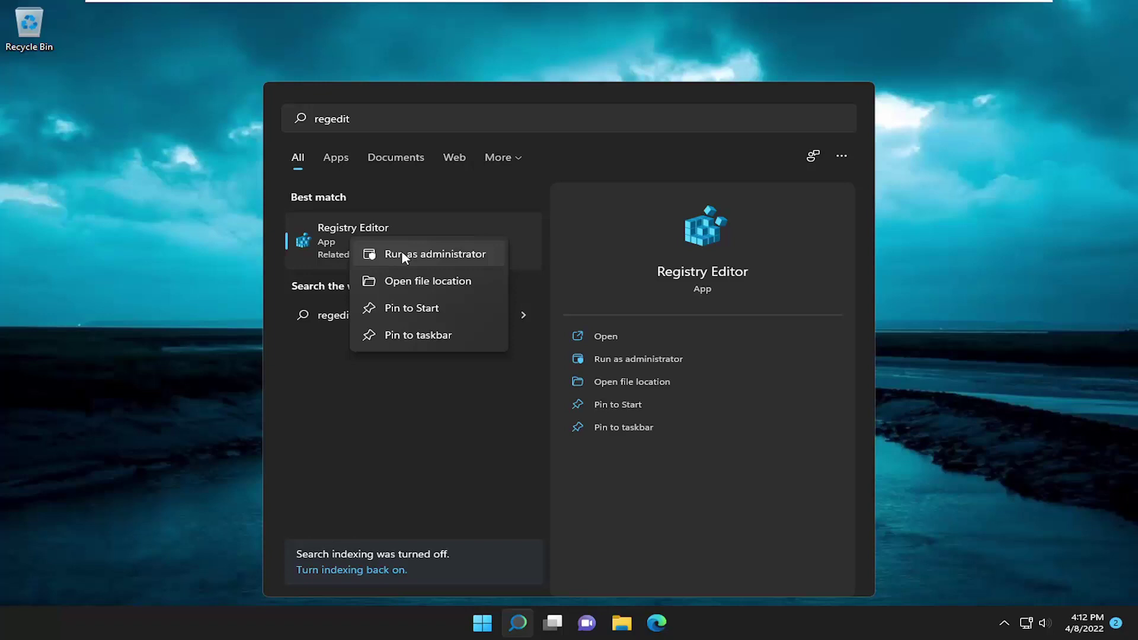
pyautogui.click(401, 251)
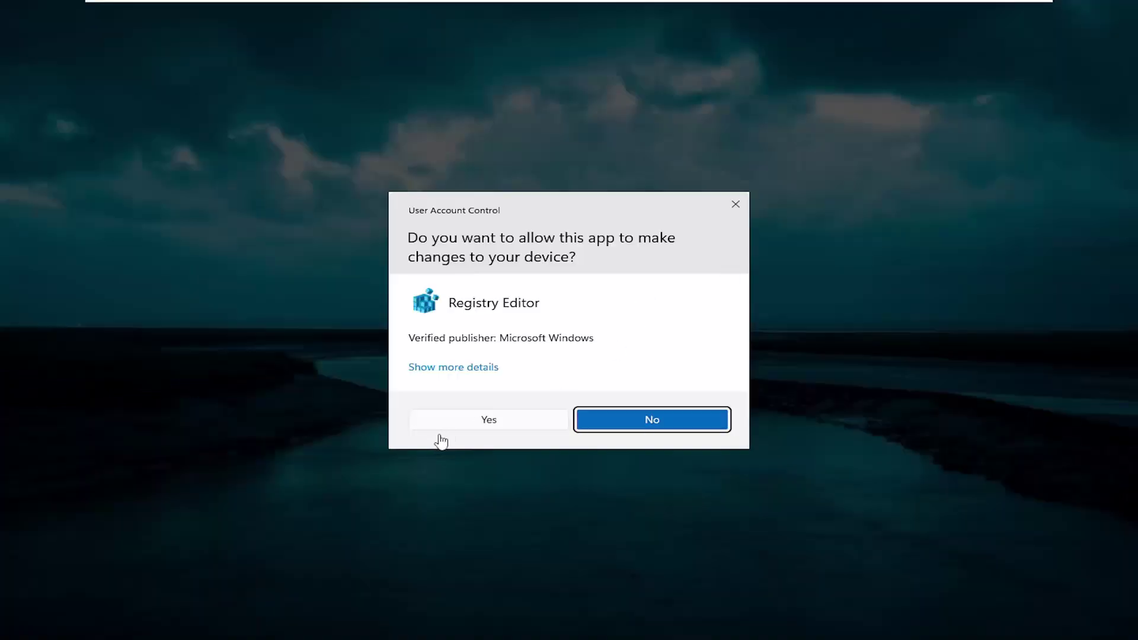
pyautogui.click(496, 423)
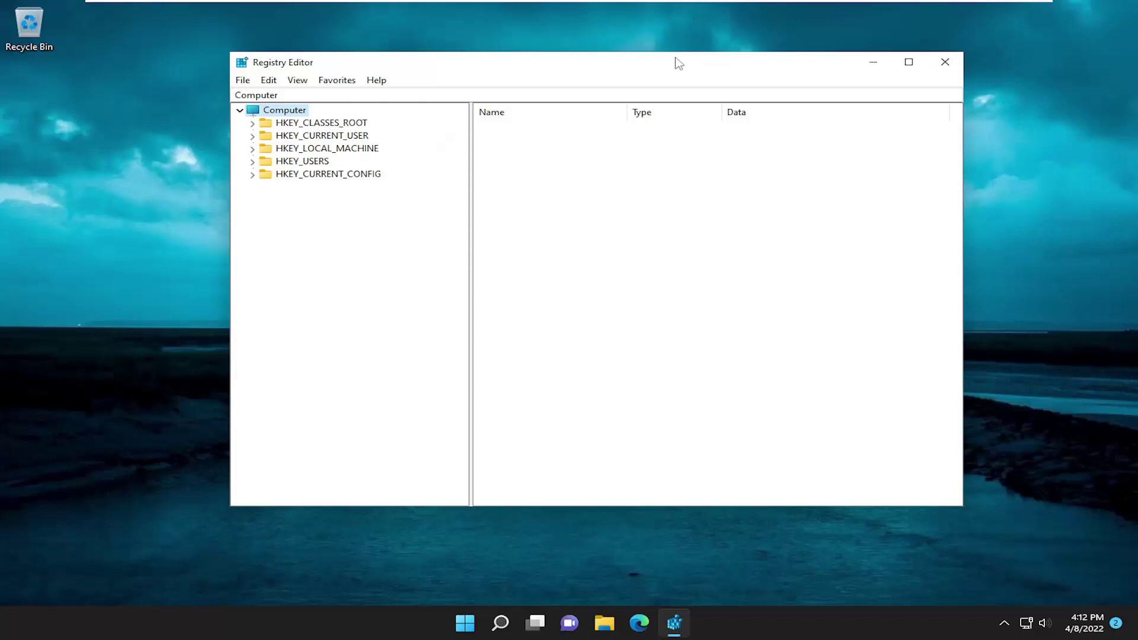
pyautogui.moveTo(677, 63); pyautogui.dragTo(705, 71)
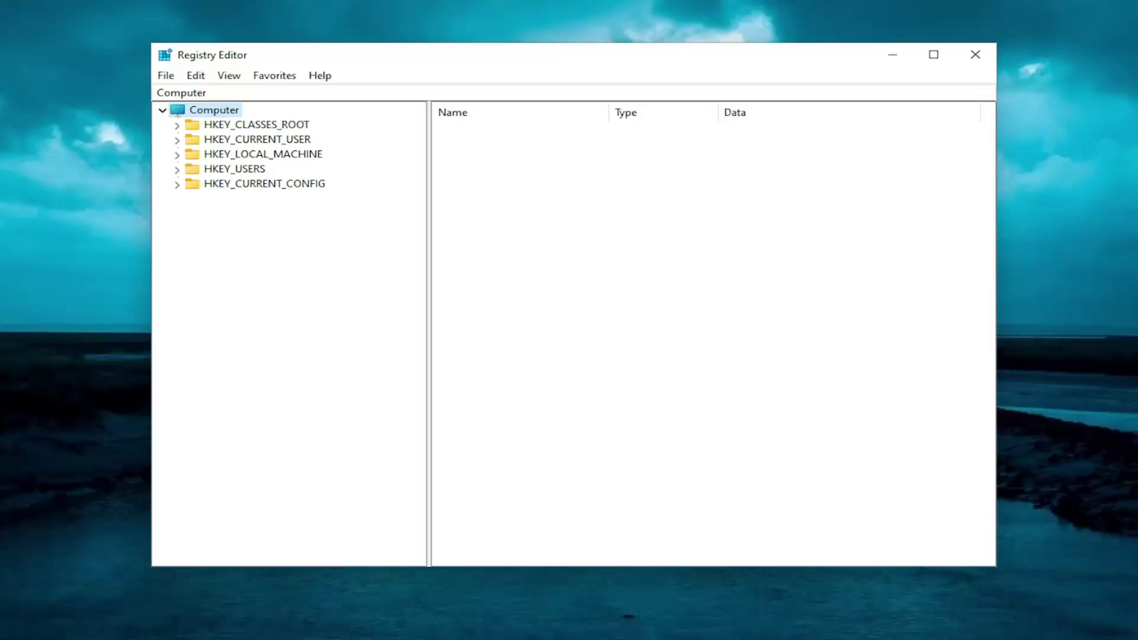
pyautogui.click(167, 77)
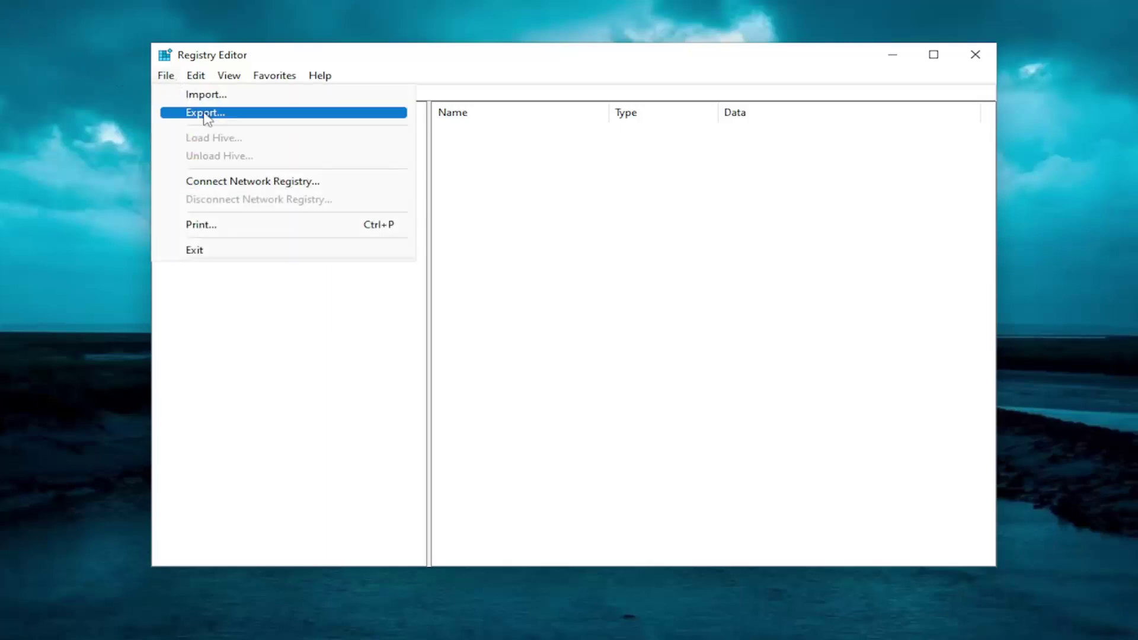
pyautogui.click(205, 114)
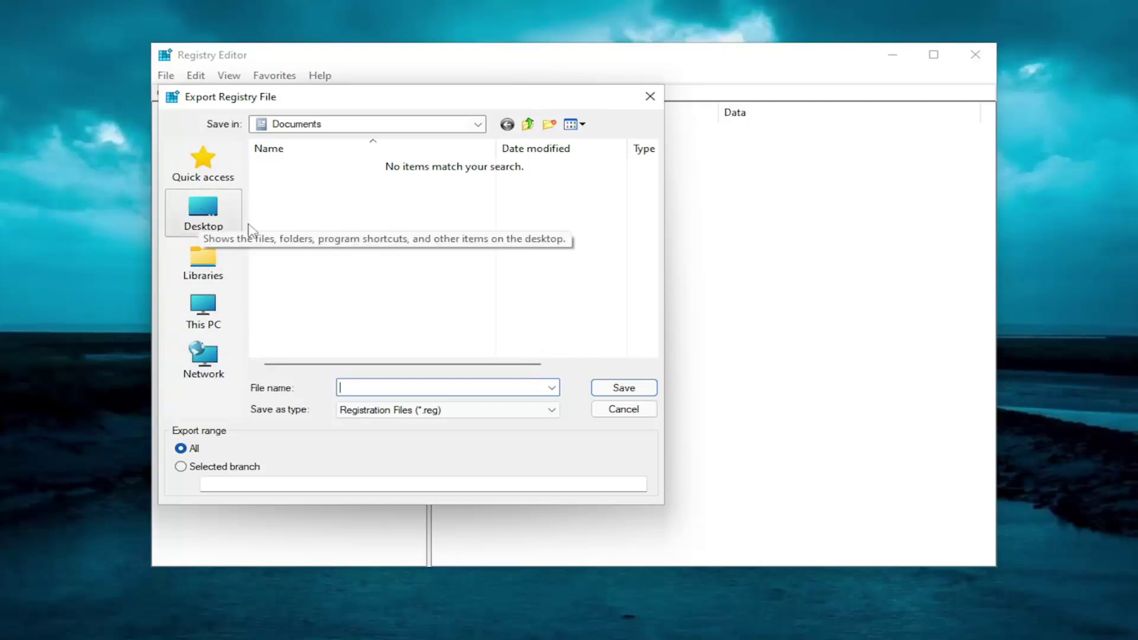
pyautogui.click(619, 411)
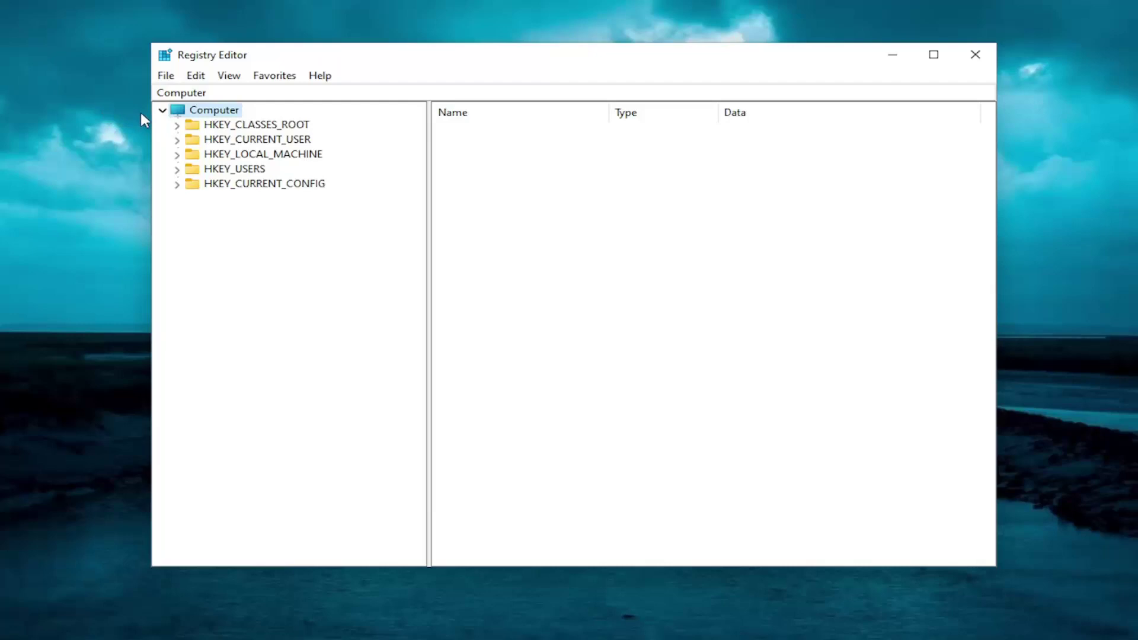
pyautogui.click(166, 76)
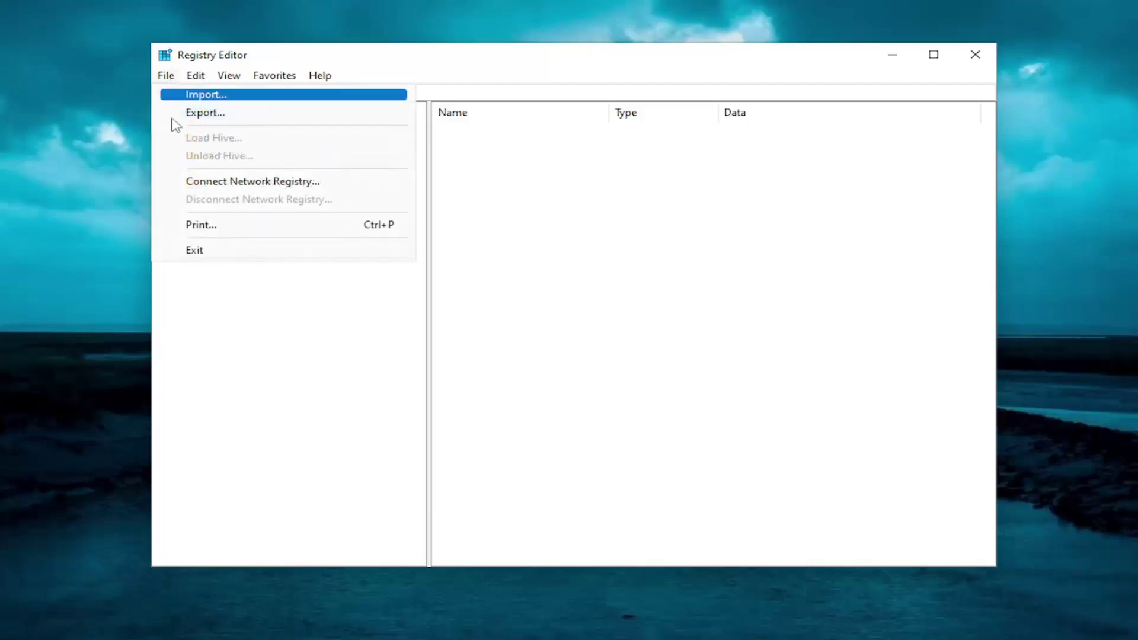
pyautogui.click(202, 95)
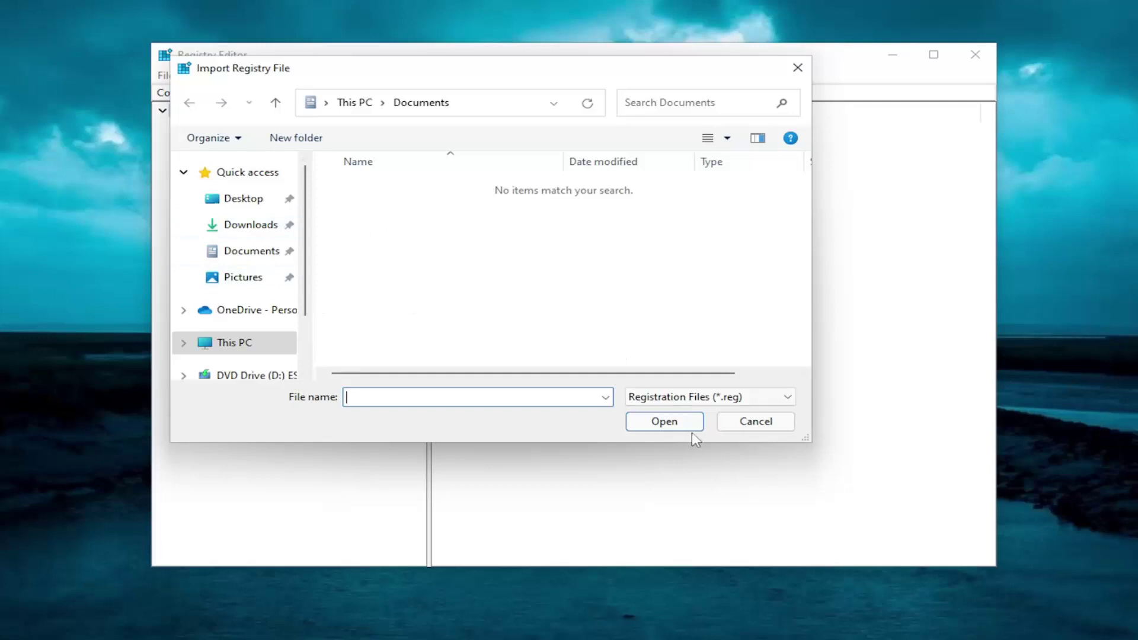
pyautogui.click(732, 426)
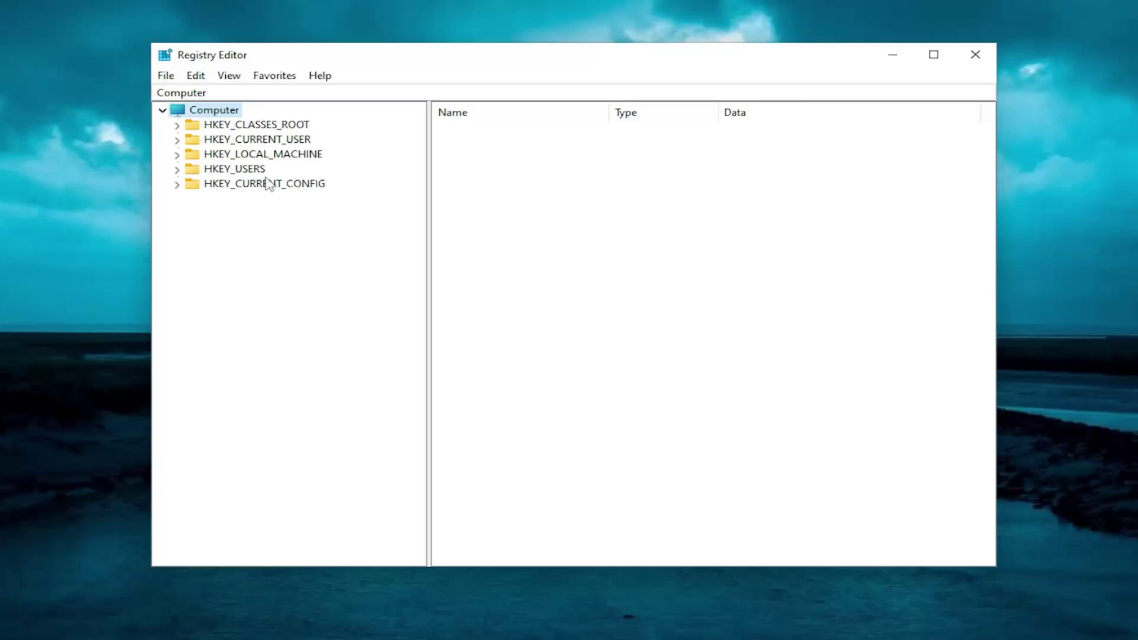
# - Expand HKEY_LOCAL_MACHINE\SOFTWARE\Policies\Microsoft\Windows in the registry tree
pyautogui.doubleClick(270, 155)
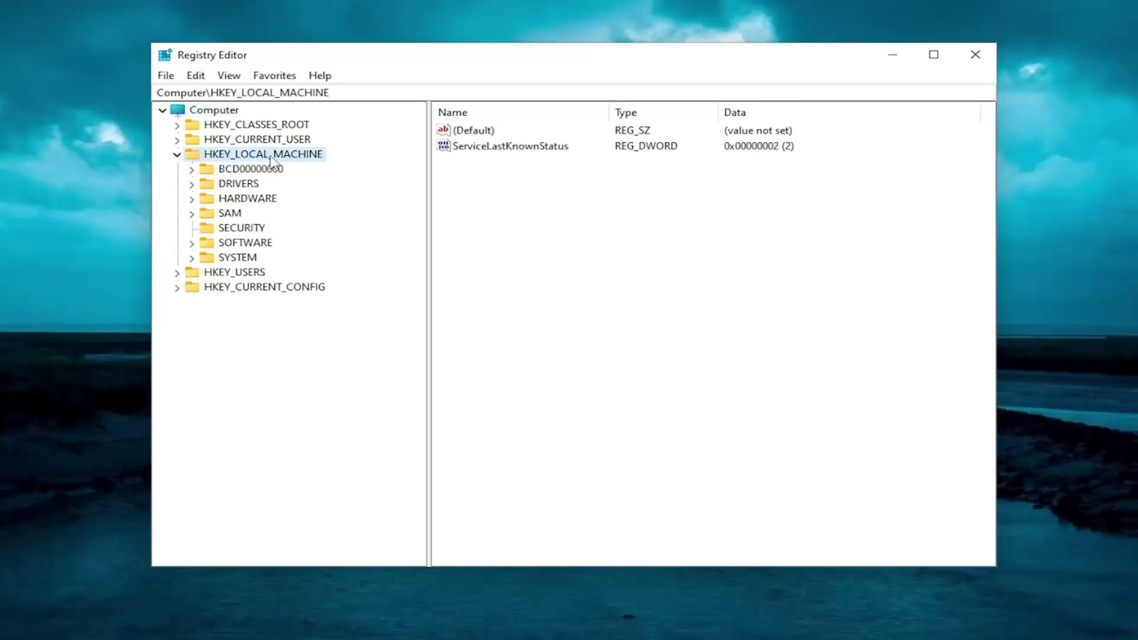
pyautogui.doubleClick(231, 243)
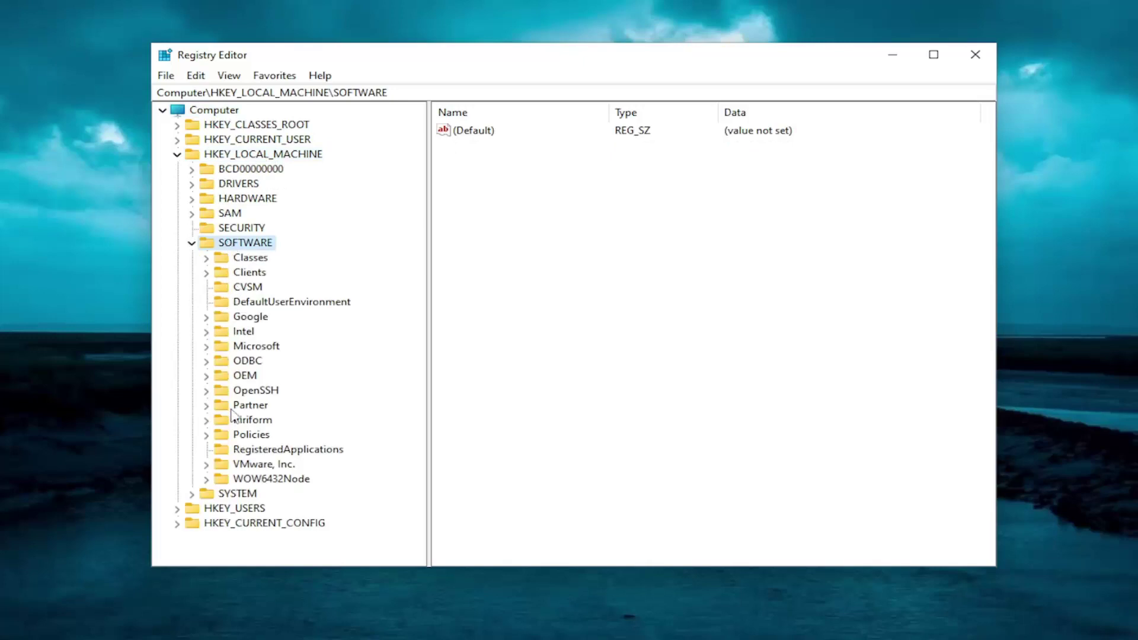
pyautogui.click(245, 439)
pyautogui.doubleClick(245, 439)
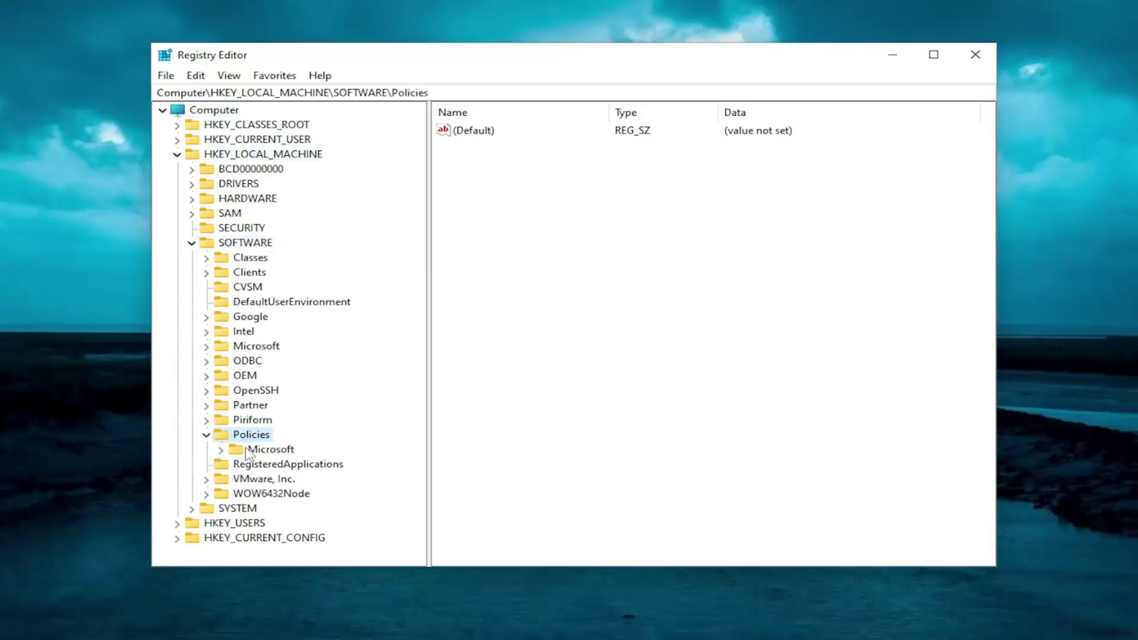
pyautogui.doubleClick(249, 450)
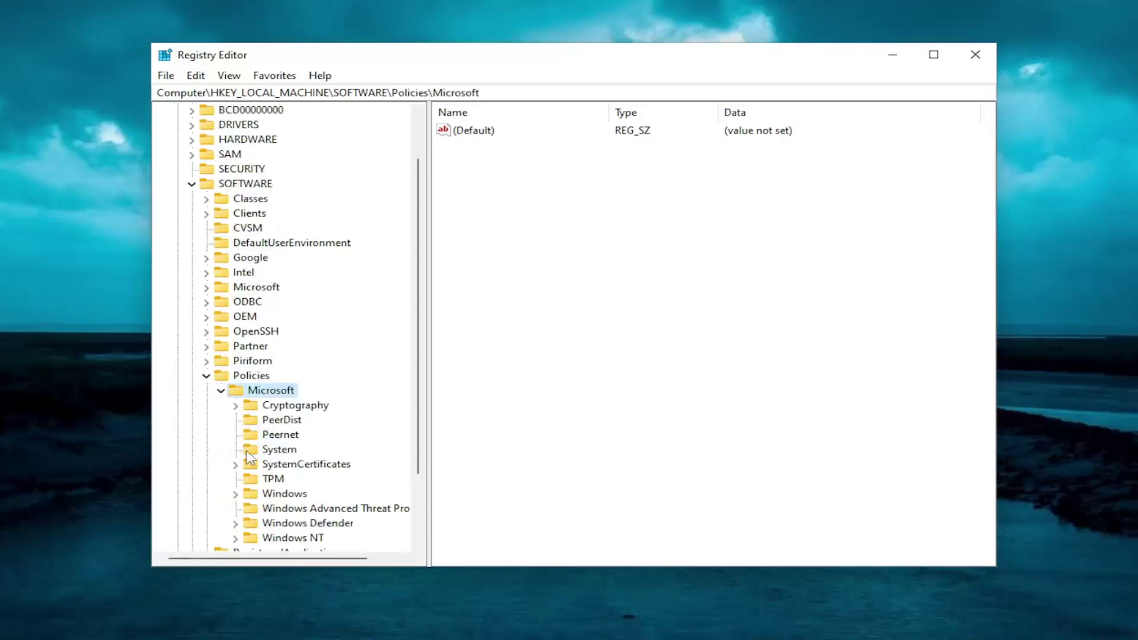
pyautogui.scroll(-1, 285, 415)
pyautogui.click(286, 451)
pyautogui.doubleClick(287, 452)
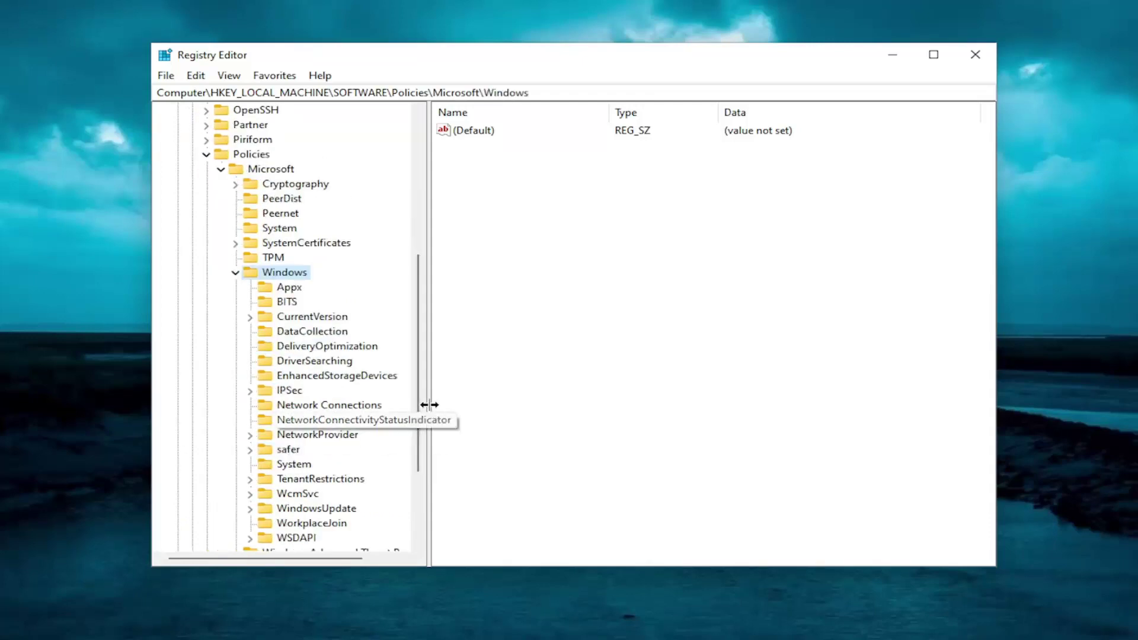
# - Widen the tree pane, expand WindowsUpdate and select its AU subkey
pyautogui.moveTo(427, 399); pyautogui.dragTo(454, 407)
pyautogui.scroll(-1, 317, 456)
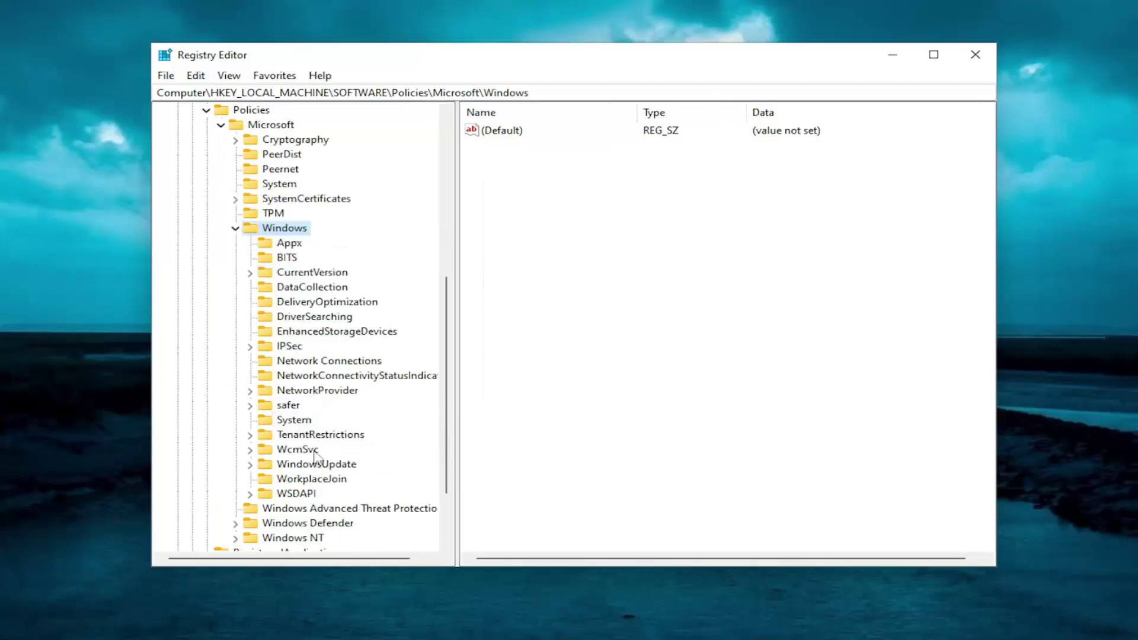
pyautogui.doubleClick(305, 466)
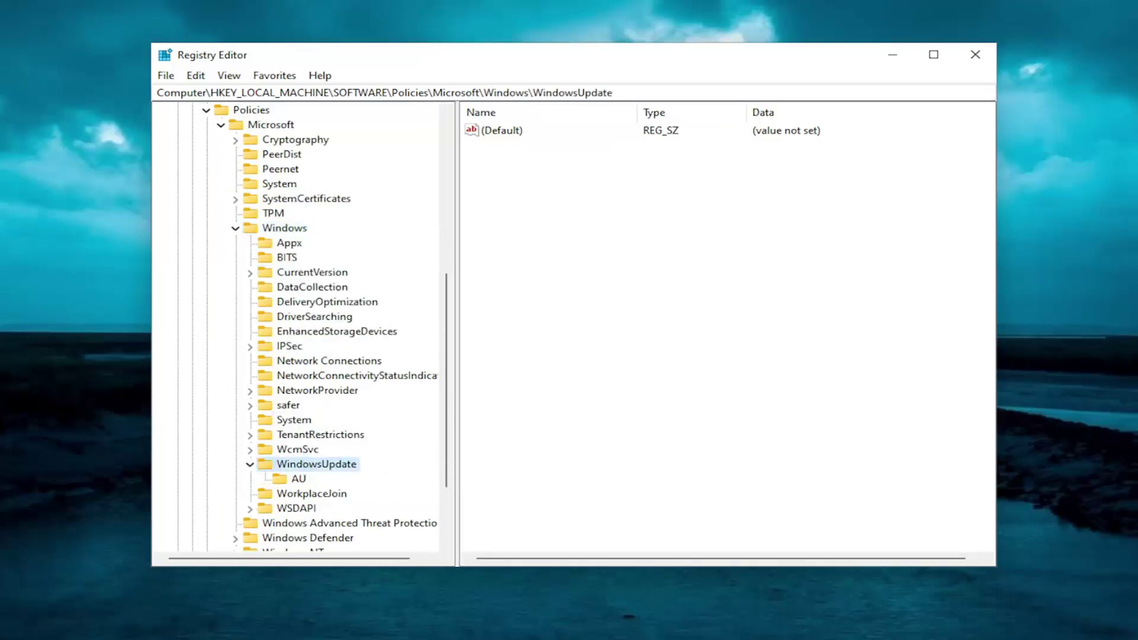
pyautogui.click(287, 480)
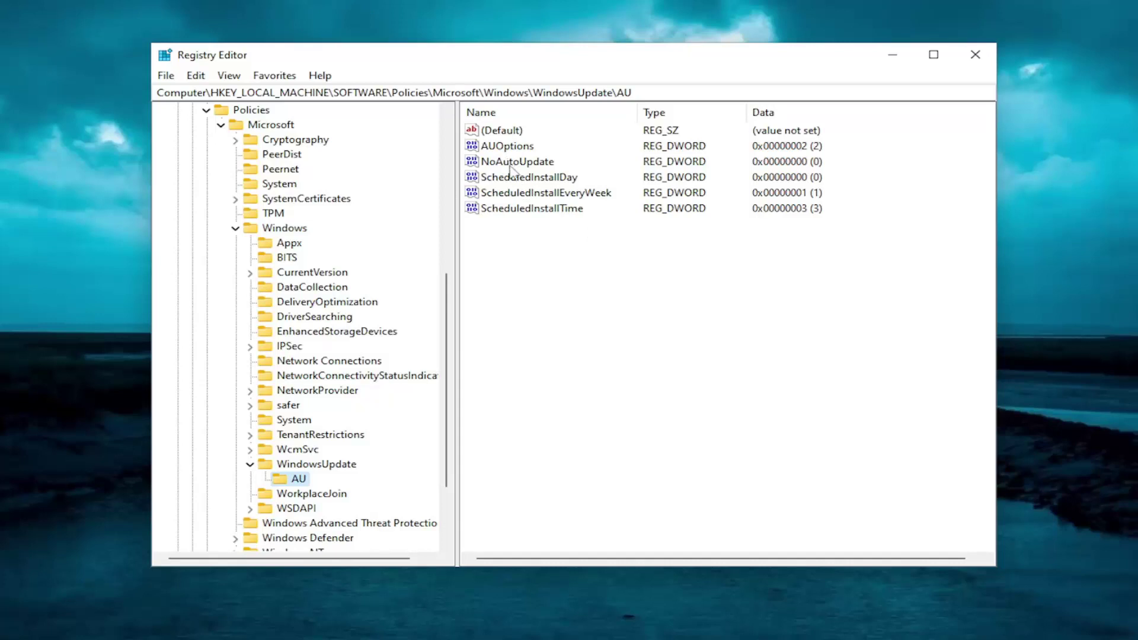
# - Create a new DWORD (32-bit) value named UseWUServer in the AU key
pyautogui.press('Tab')
pyautogui.rightClick(518, 239)
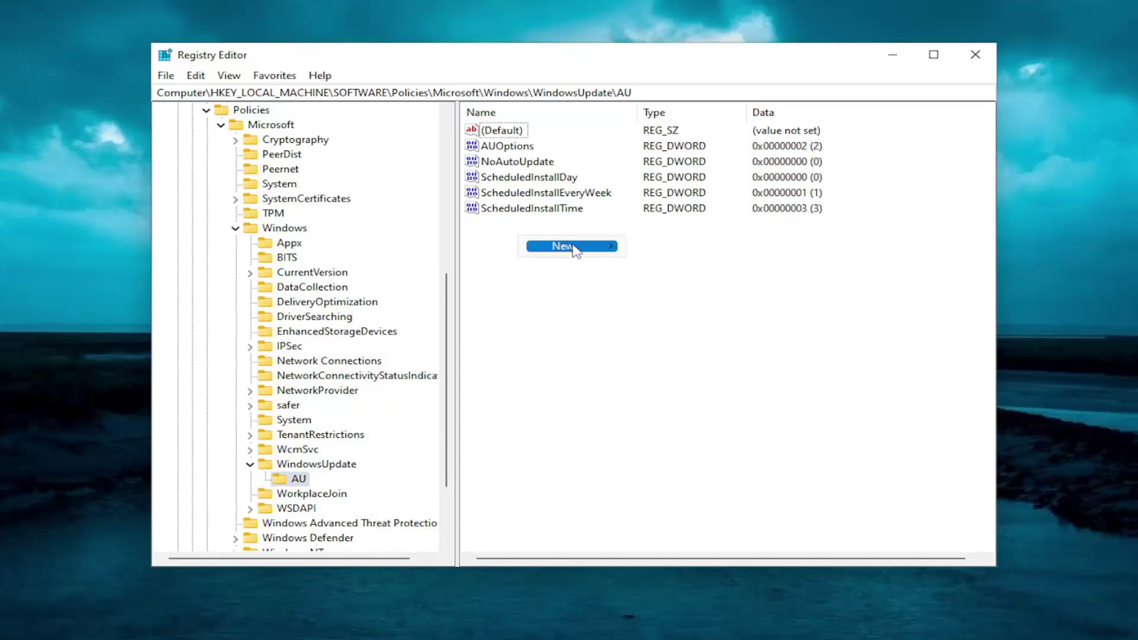
pyautogui.moveTo(579, 248)
pyautogui.click(711, 308)
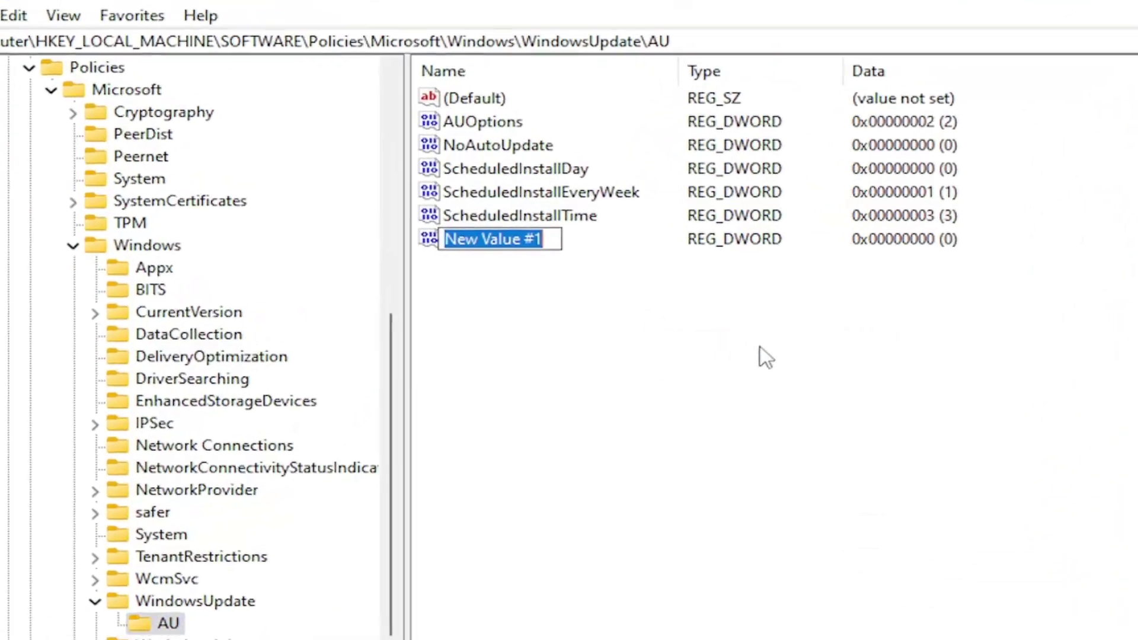
pyautogui.write('Use')
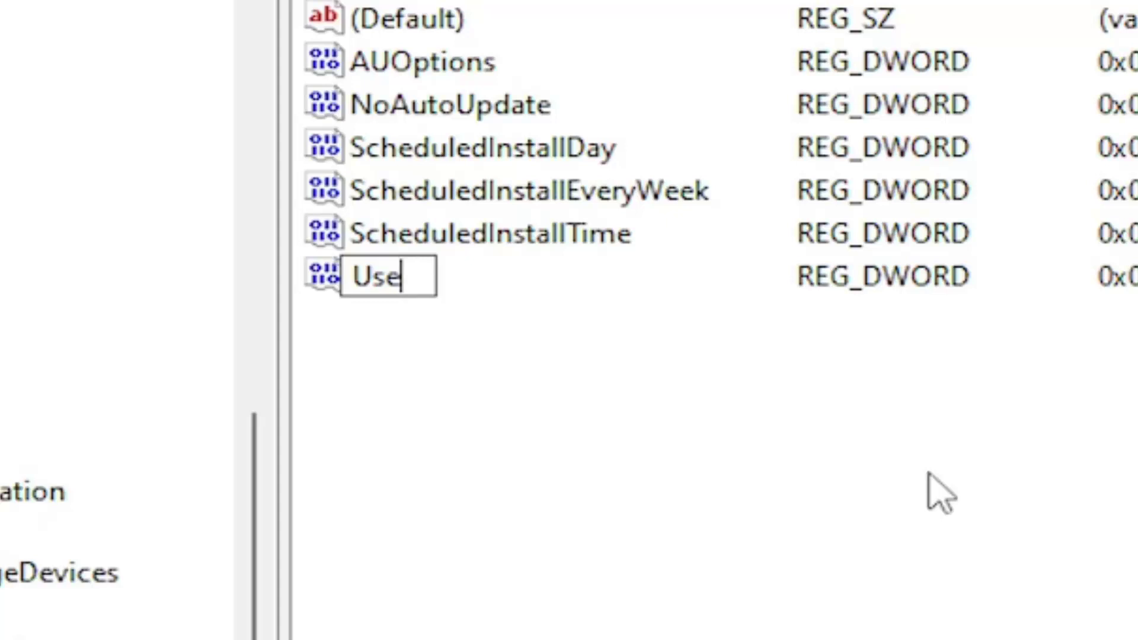
pyautogui.write('V')
pyautogui.press('BackSpace')
pyautogui.write('W')
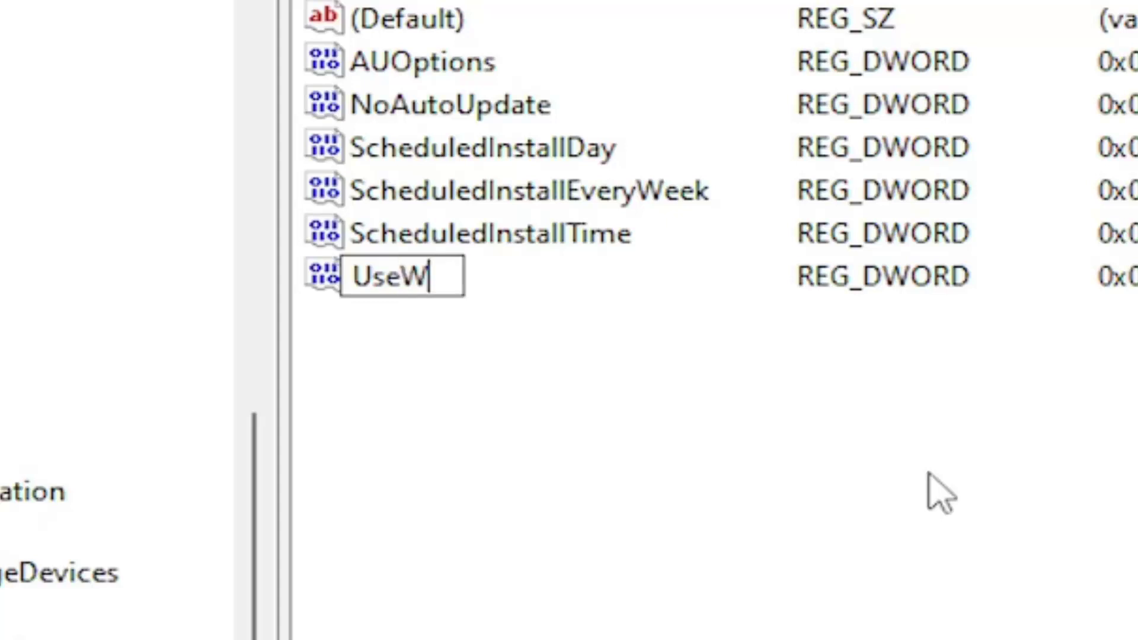
pyautogui.write('UServer')
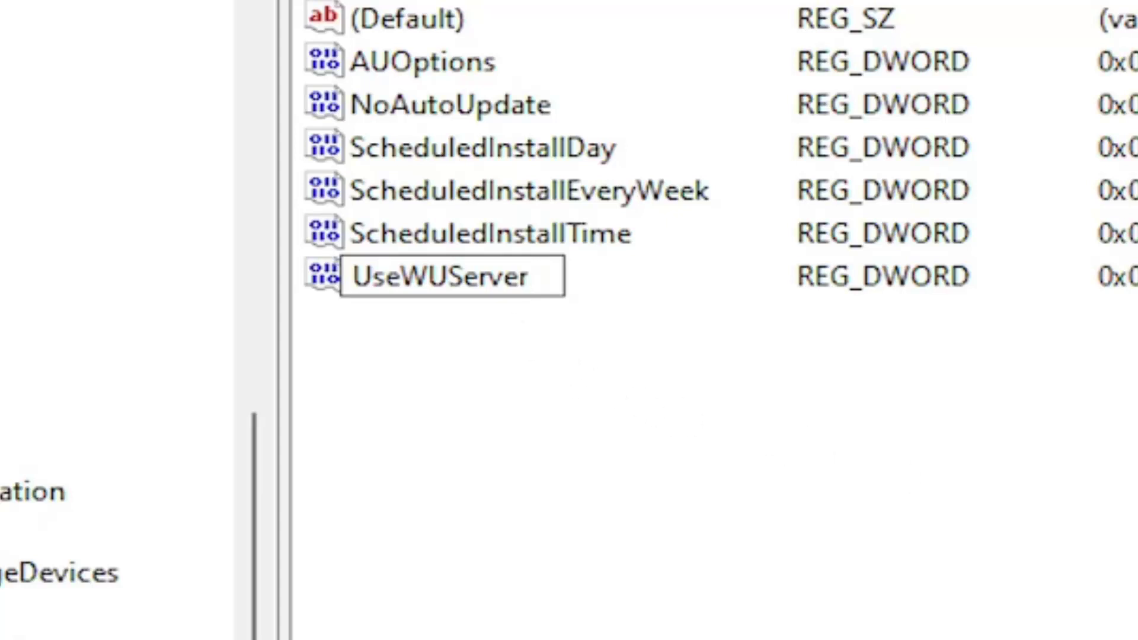
pyautogui.press('Return')
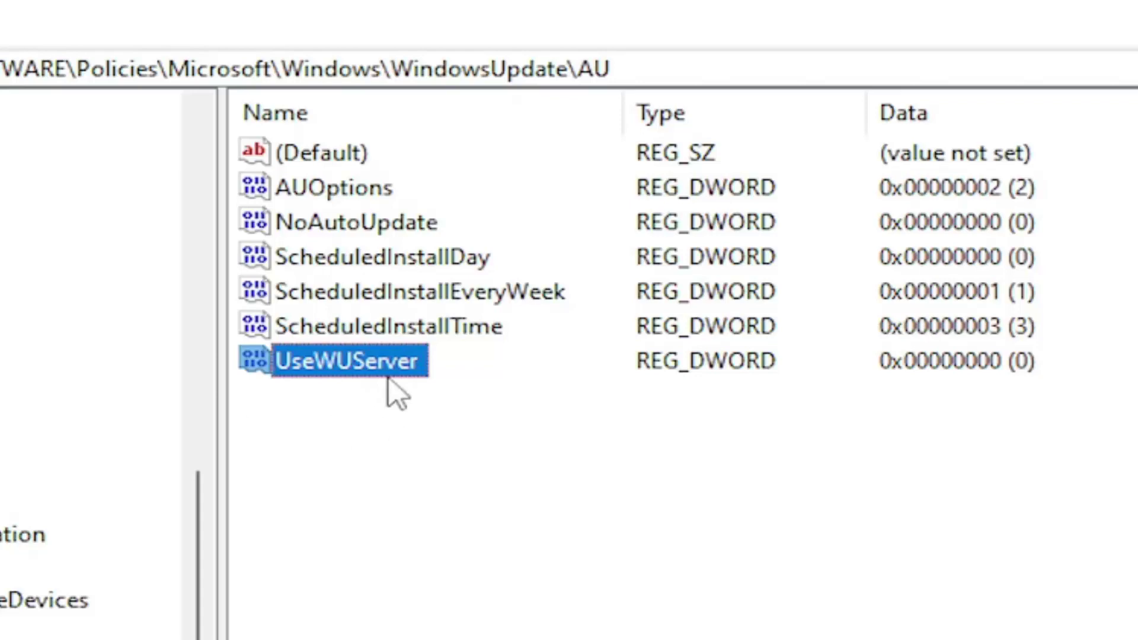
# - Set UseWUServer's value data to 0, then move up to WindowsUpdate
pyautogui.doubleClick(363, 373)
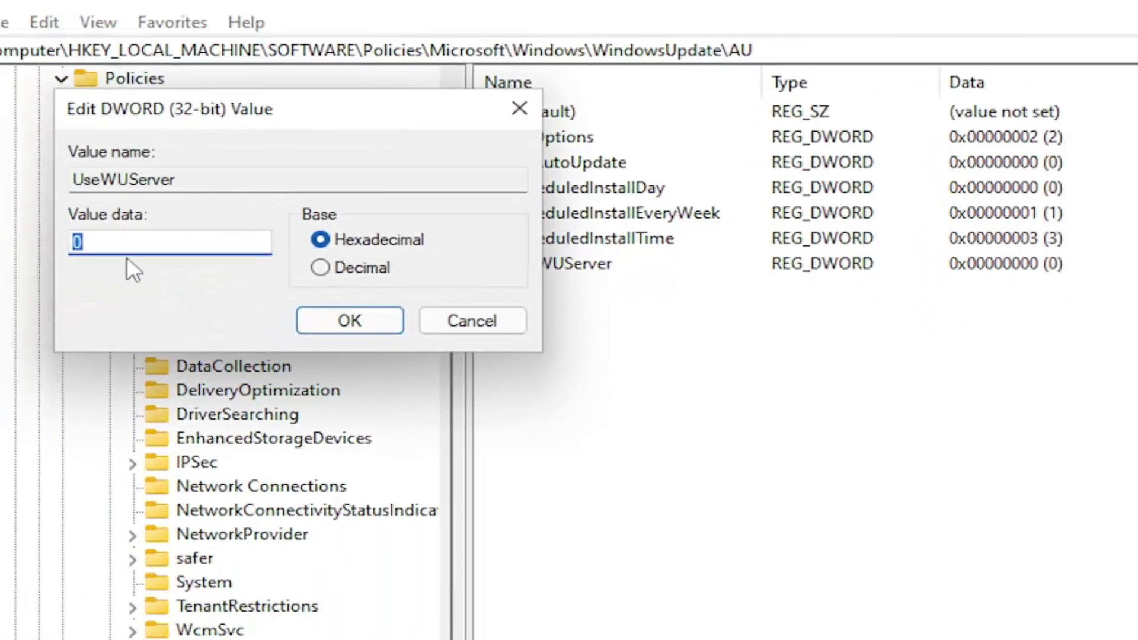
pyautogui.write('0')
pyautogui.click(299, 321)
pyautogui.press('BackSpace')
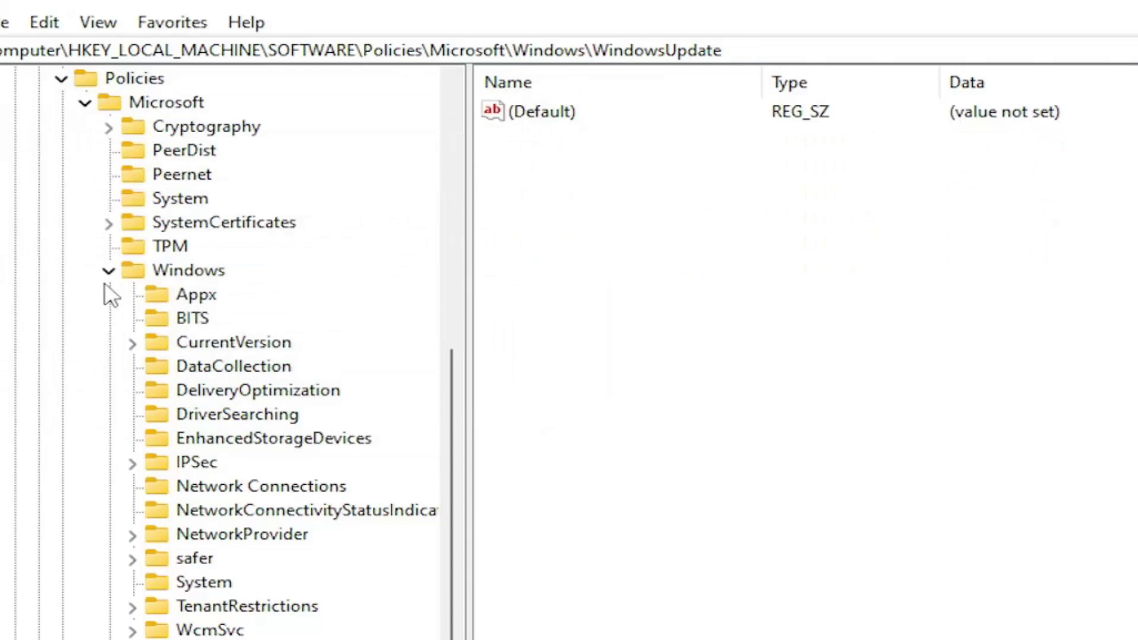
# - Collapse the Windows, Microsoft, Policies, SOFTWARE and HKEY_LOCAL_MACHINE keys back to Computer
pyautogui.click(109, 270)
pyautogui.click(85, 103)
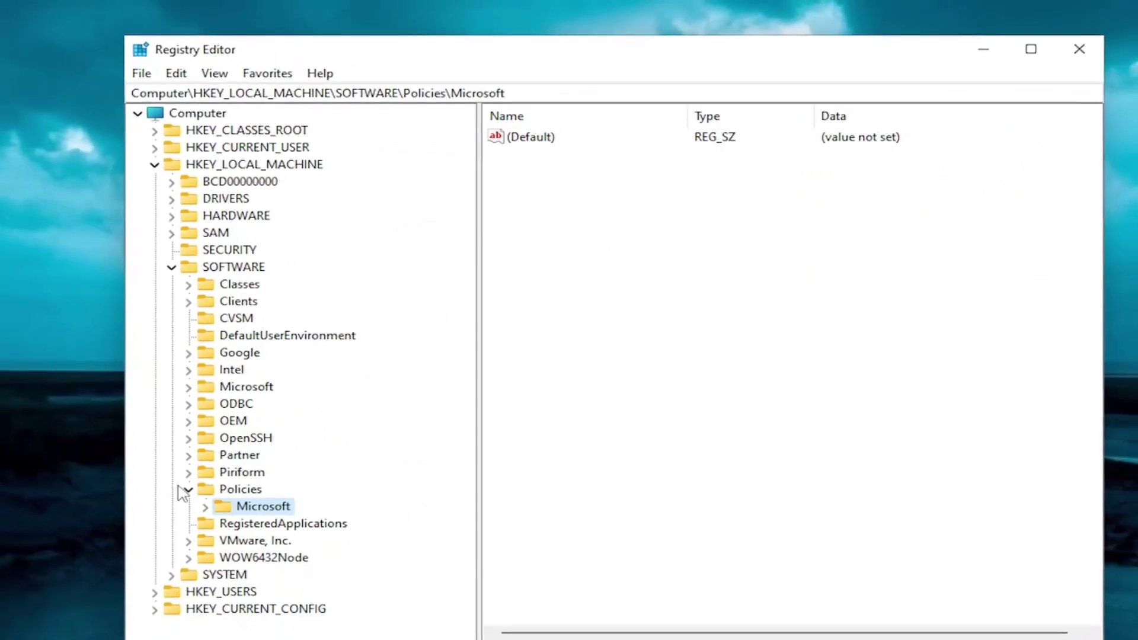
pyautogui.click(187, 489)
pyautogui.click(171, 267)
pyautogui.click(154, 164)
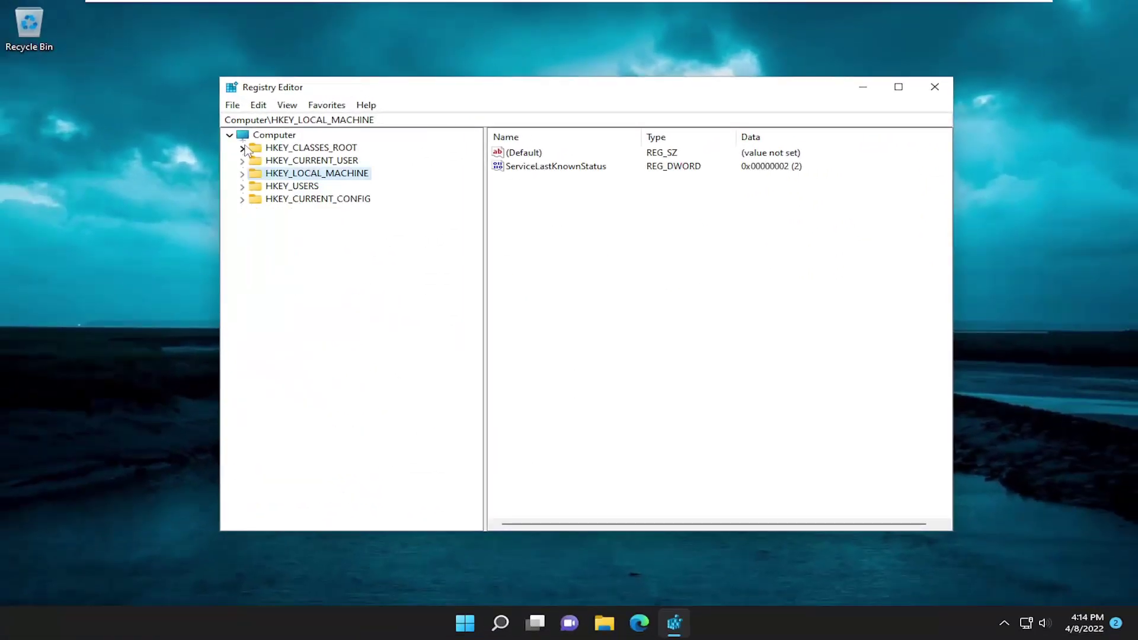
pyautogui.click(276, 135)
# - Close Registry Editor and bring up the Start menu's shutdown options
pyautogui.click(934, 87)
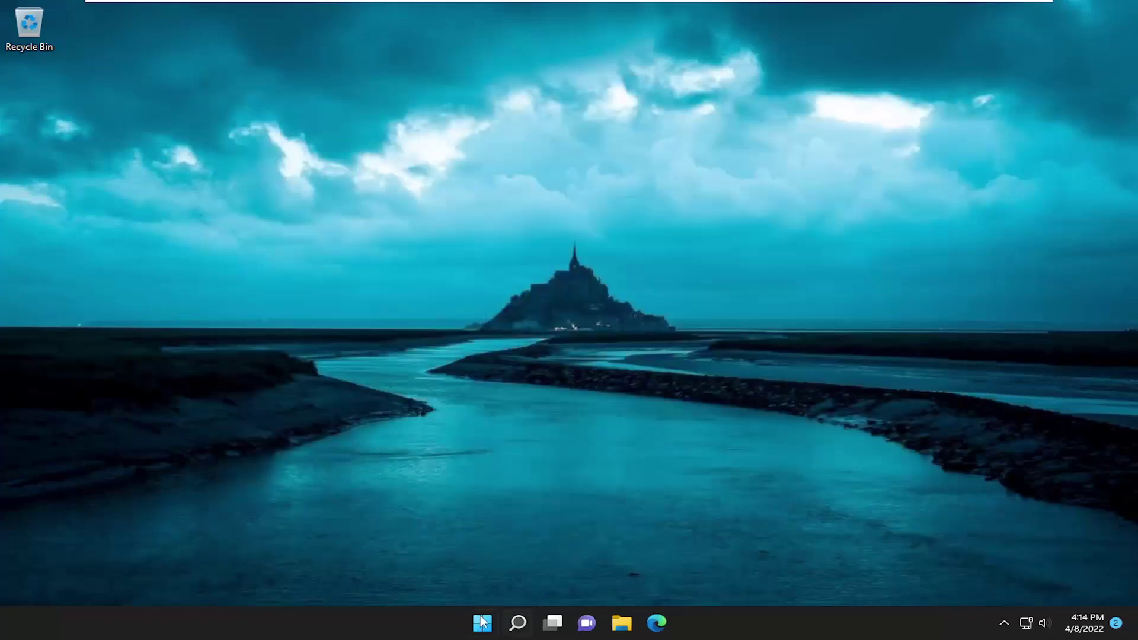
pyautogui.rightClick(483, 621)
pyautogui.moveTo(508, 567)
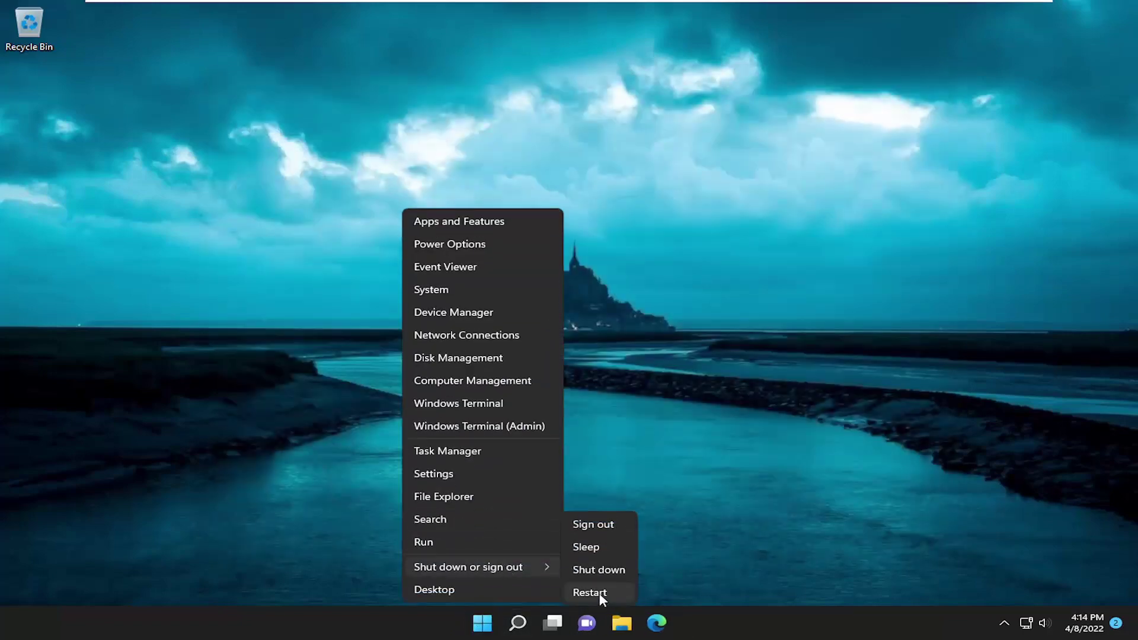